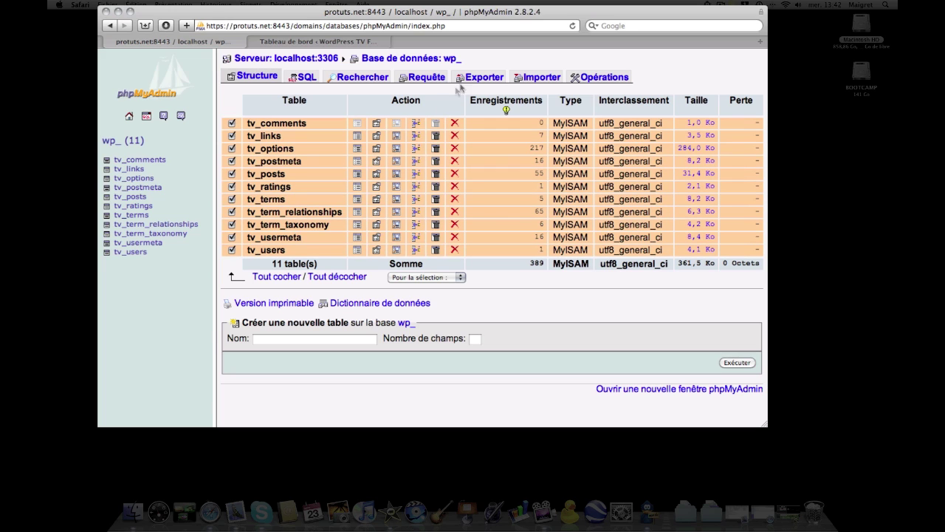
Export all tables of the wp_ database in SQL format as a zipped file download
left_click(480, 77)
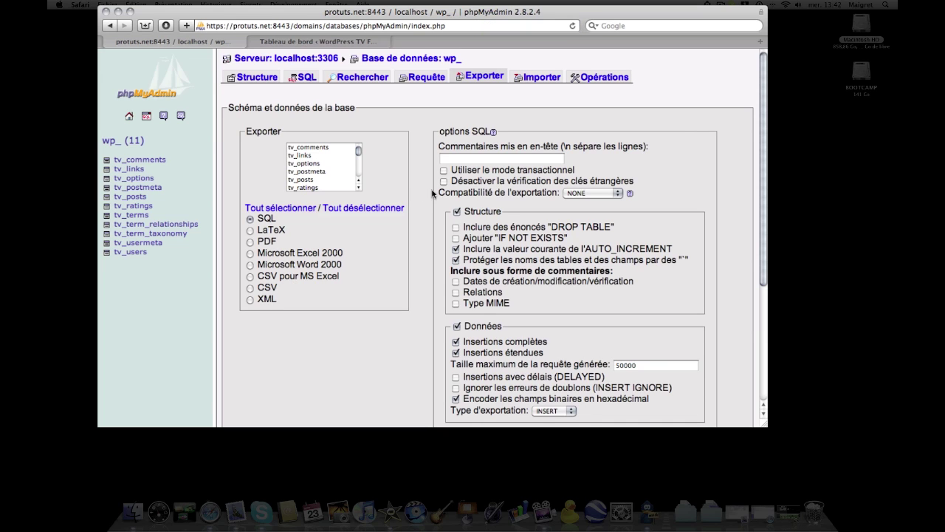
left_click(288, 208)
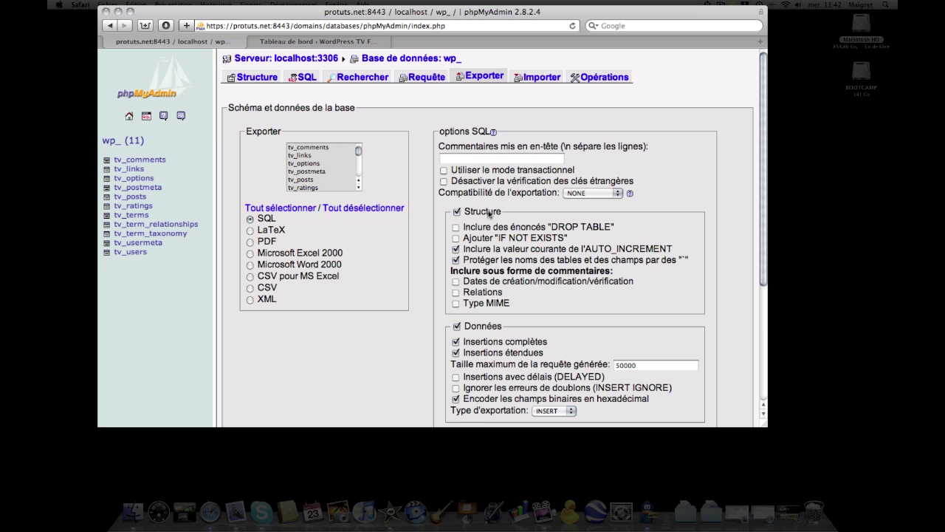
scroll(511, 172, "down", 5)
scroll(511, 172, "down", 2)
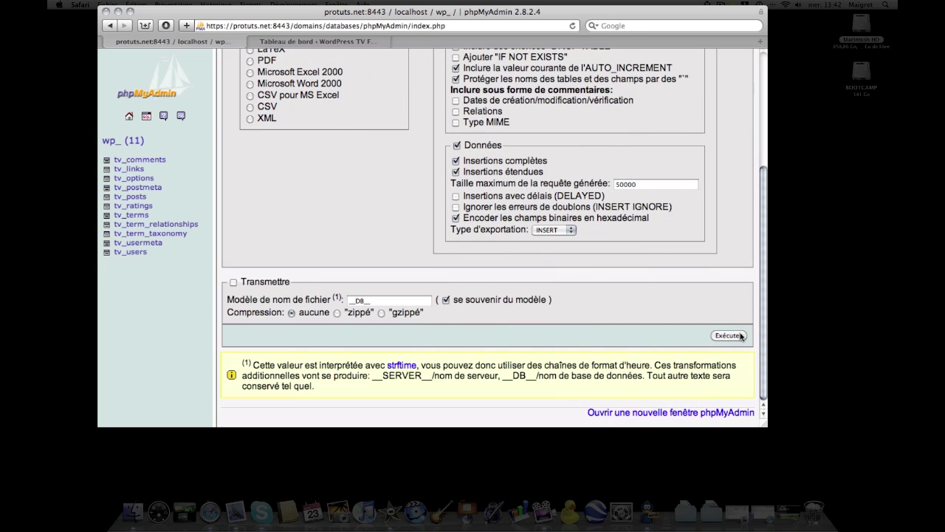
left_click(337, 313)
left_click(727, 337)
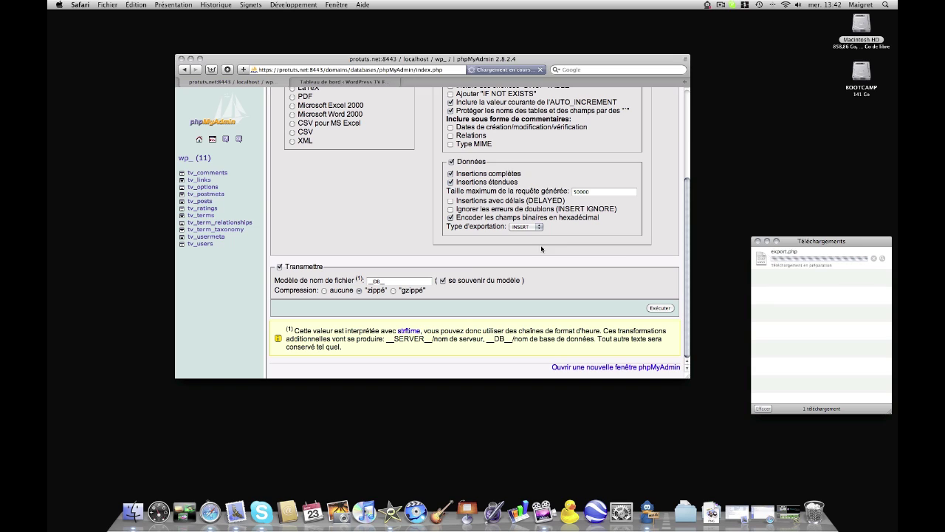
Close the downloads window and the phpMyAdmin page, and enlarge the browser window showing the WordPress dashboard
left_click(862, 248)
left_click_drag(863, 248, 816, 236)
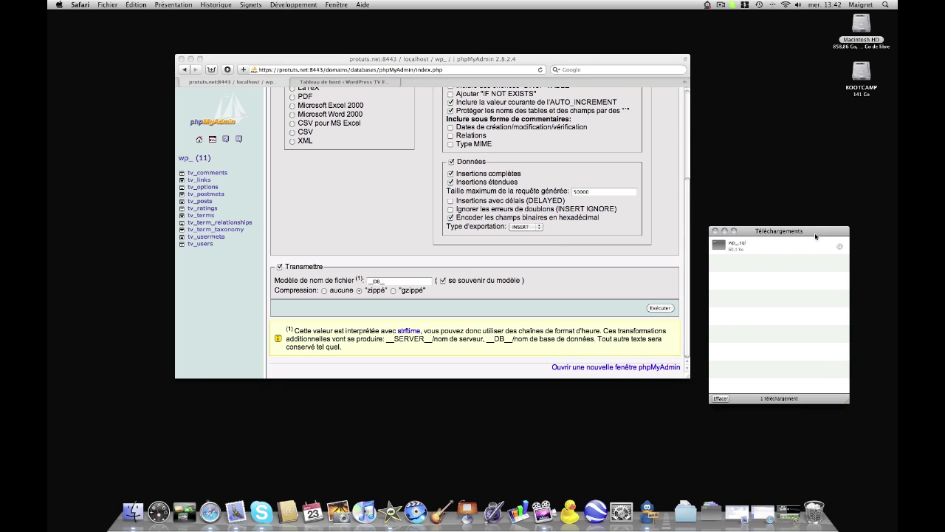
left_click(715, 231)
scroll(403, 184, "up", 5)
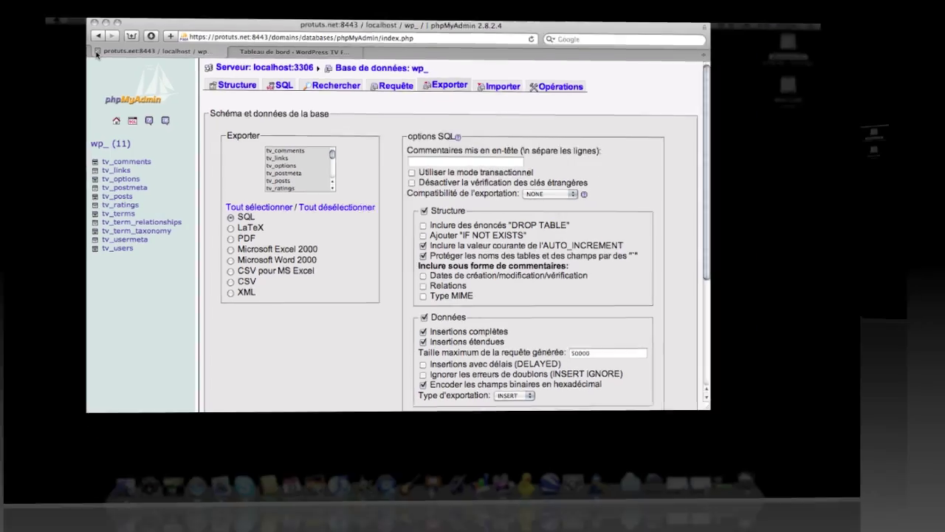
left_click(96, 52)
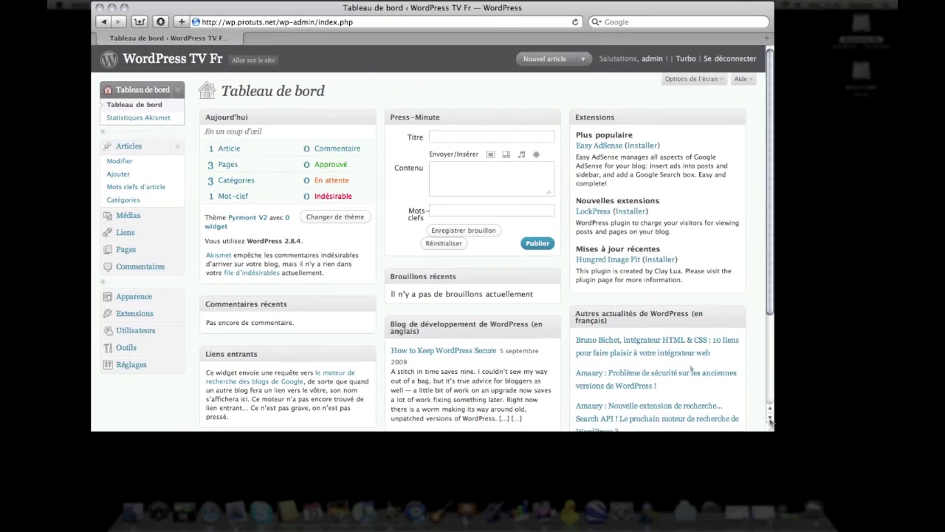
left_click_drag(772, 427, 851, 511)
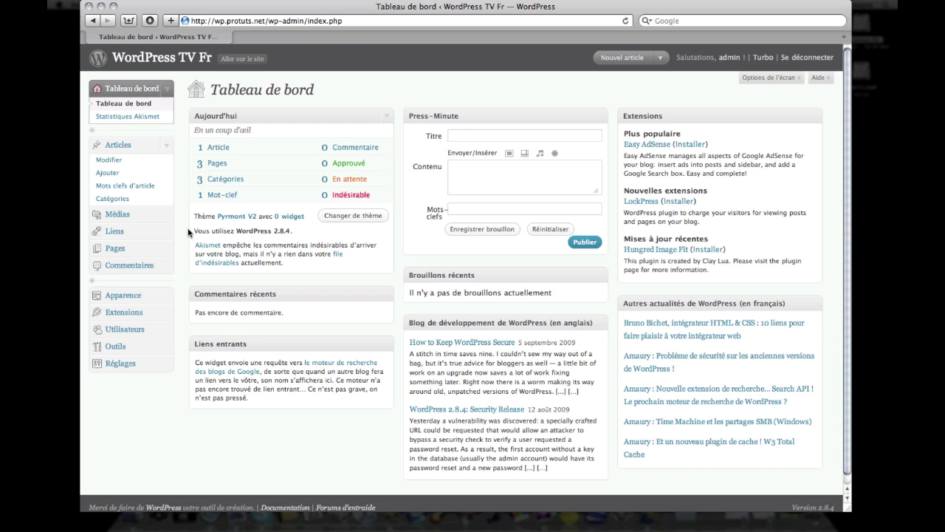
Search the installable WordPress extensions for "backup"
left_click(166, 315)
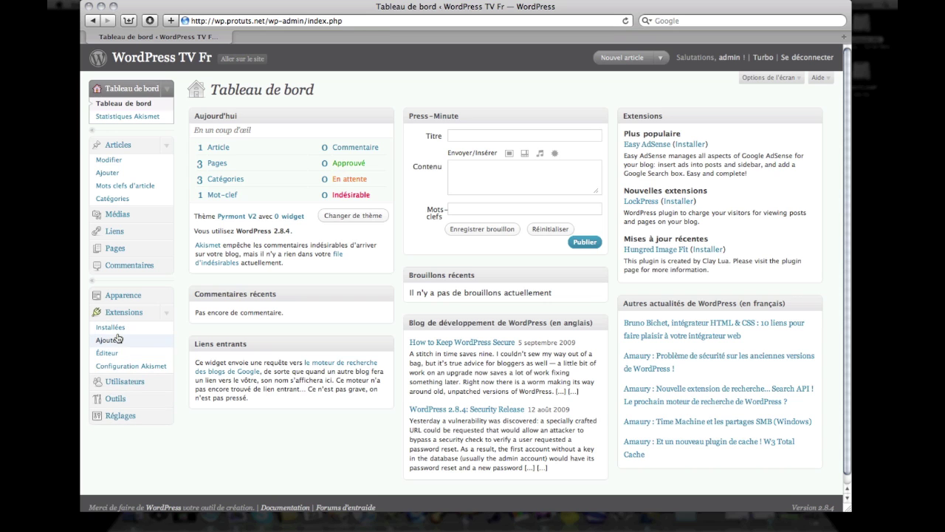
left_click(117, 339)
left_click(281, 209)
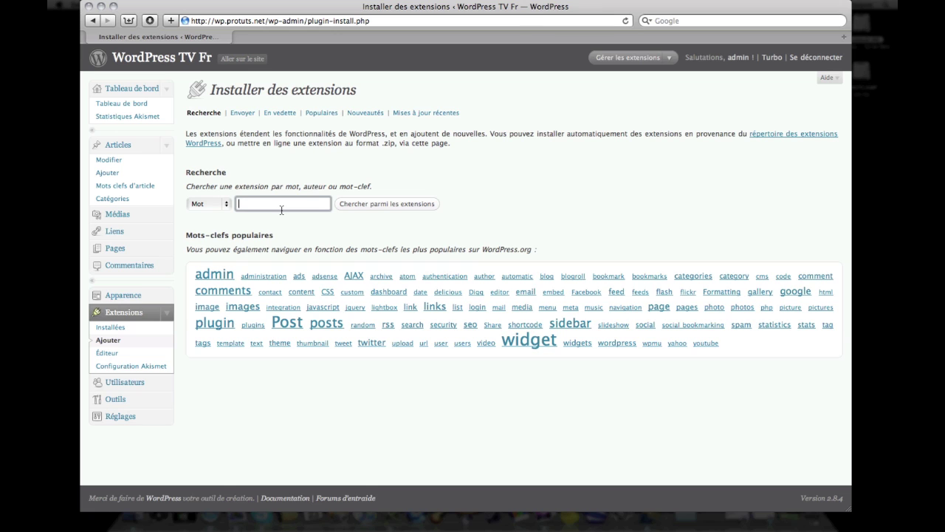
type("backup")
key("Return")
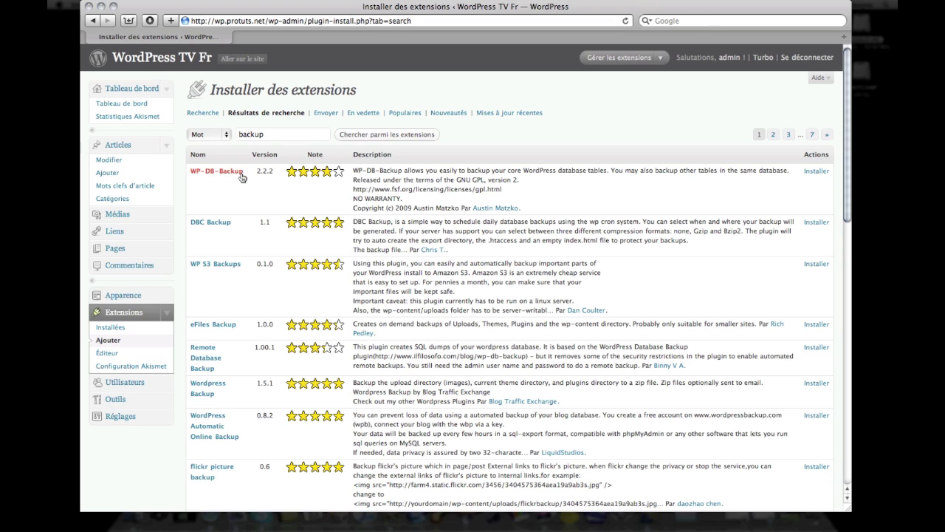
Install the WP-DB-Backup 2.2.2 extension, entering the FTP account password for the connection, and activate it
left_click(816, 171)
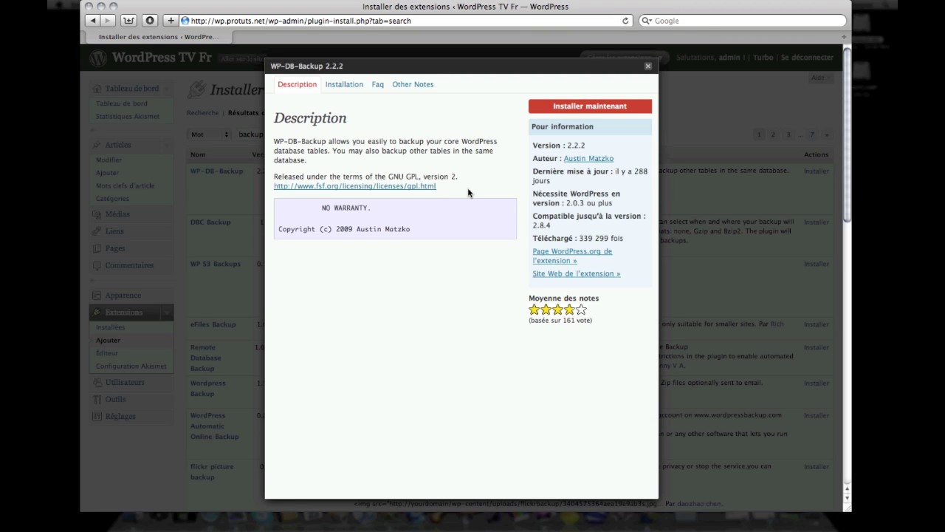
left_click(594, 111)
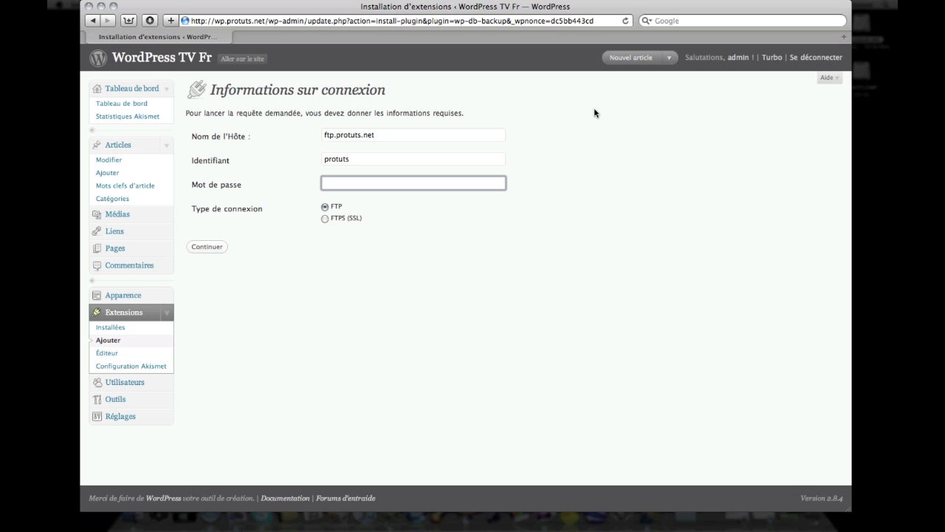
type("••••••••")
left_click(218, 246)
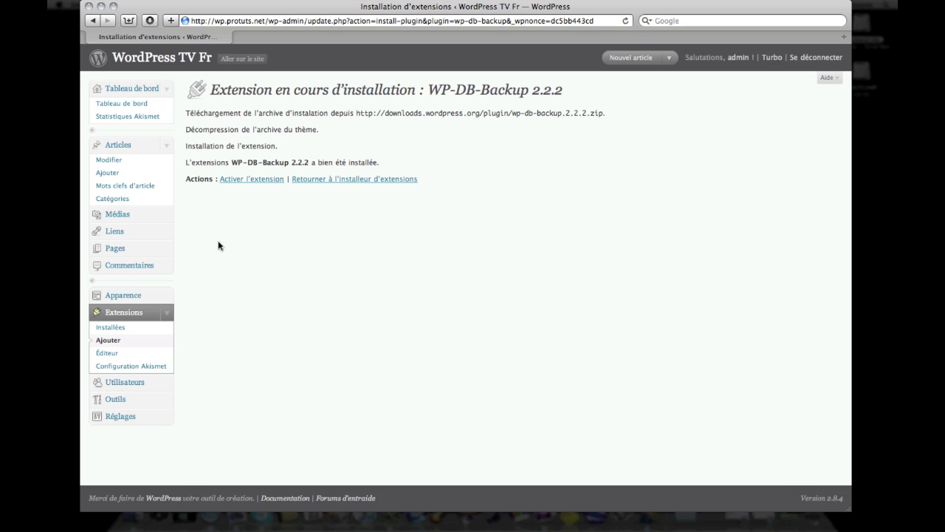
left_click(249, 180)
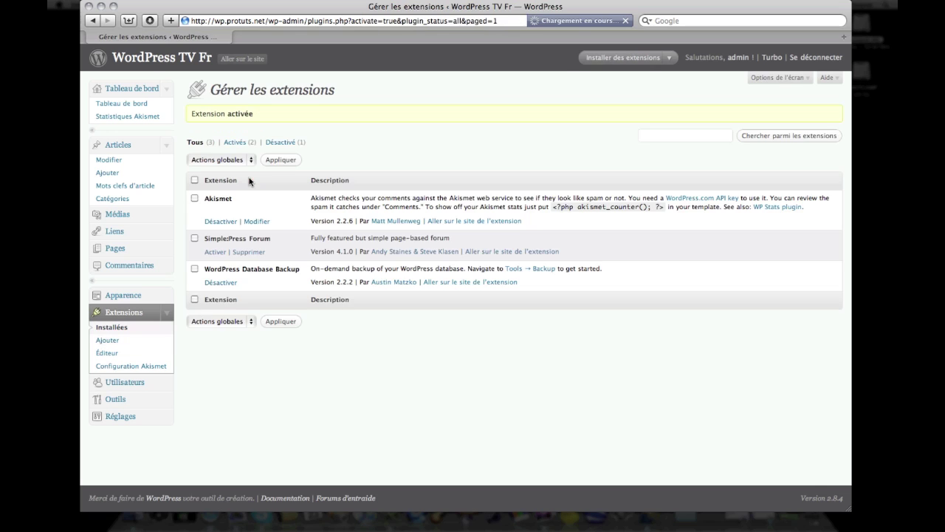
On the Sauvegarder tool page, exclude spam comments from tv_comments and include the tv_ratings table in the backup
left_click(169, 318)
left_click(169, 347)
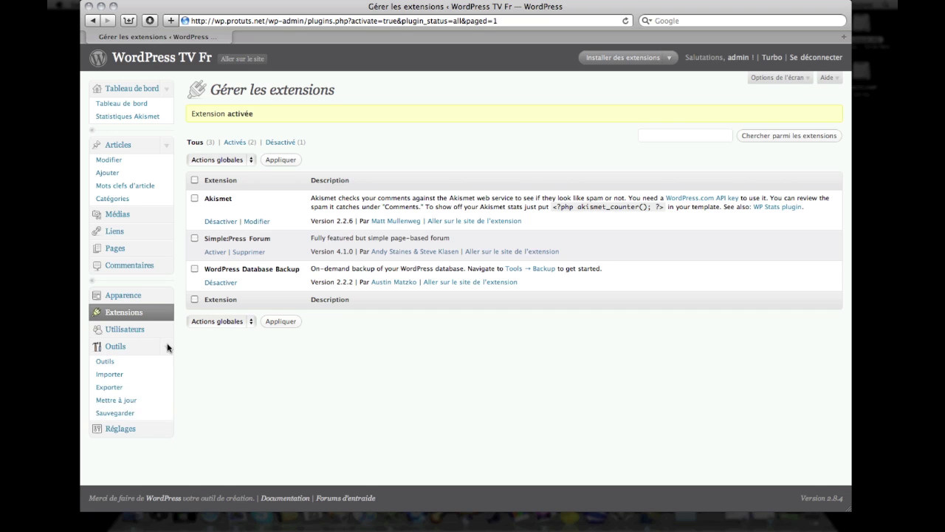
left_click(129, 417)
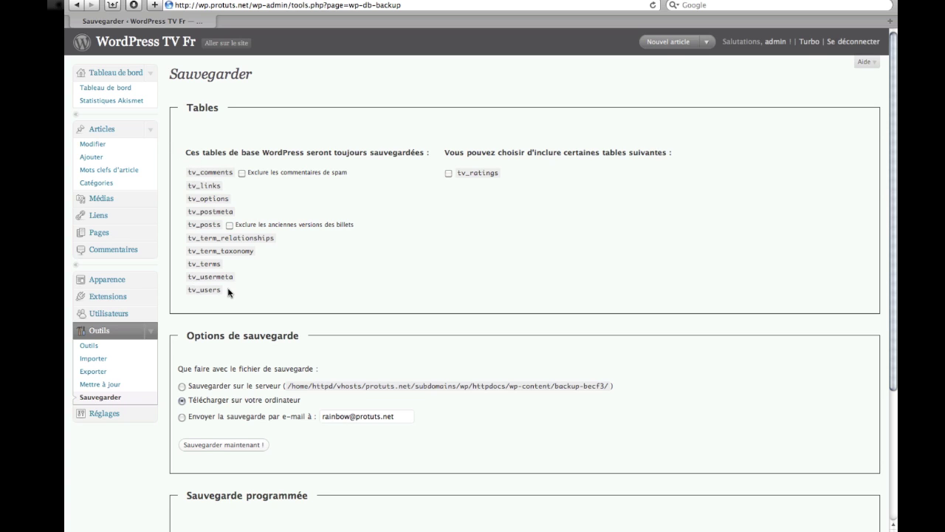
left_click(242, 173)
left_click(449, 174)
Set the backup file to be sent by e-mail, run the backup immediately and dismiss the completion message
scroll(379, 209, "down", 3)
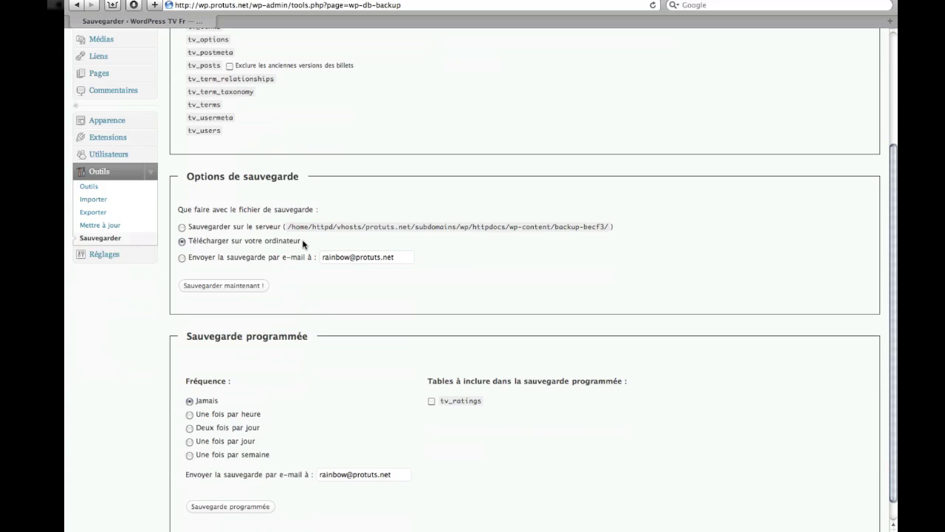
left_click(182, 257)
left_click(181, 227)
left_click(182, 241)
left_click(183, 258)
left_click(252, 288)
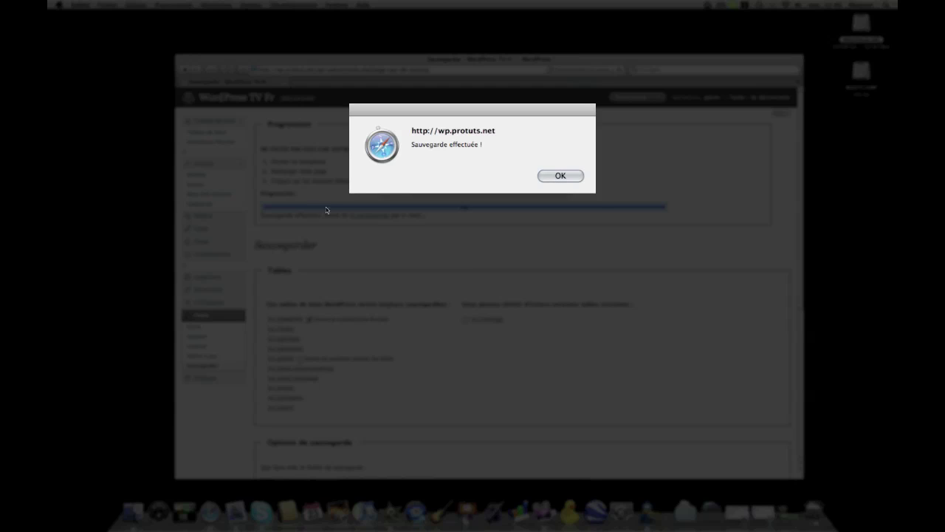
left_click(565, 176)
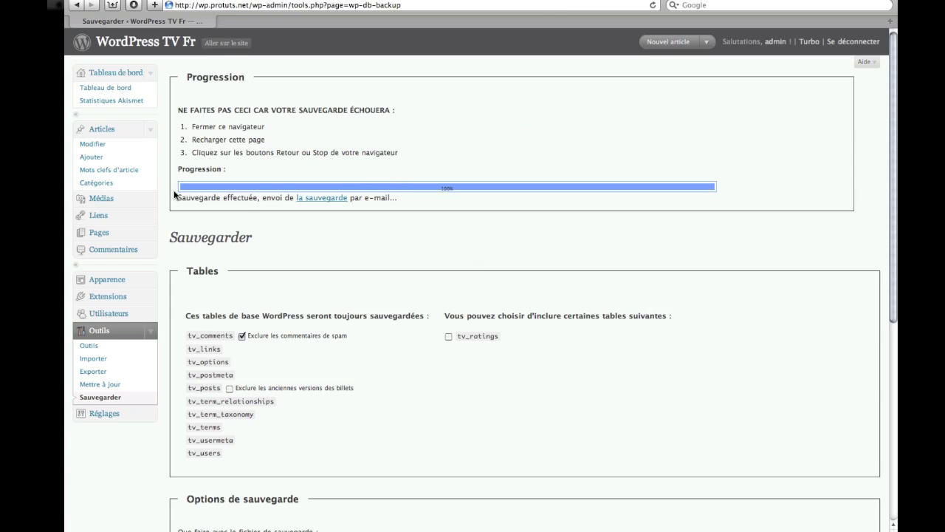
Schedule an automatic backup once a day (Une fois par jour) that includes the tv_ratings table, and save the schedule
left_click(338, 198)
scroll(338, 198, "down", 3)
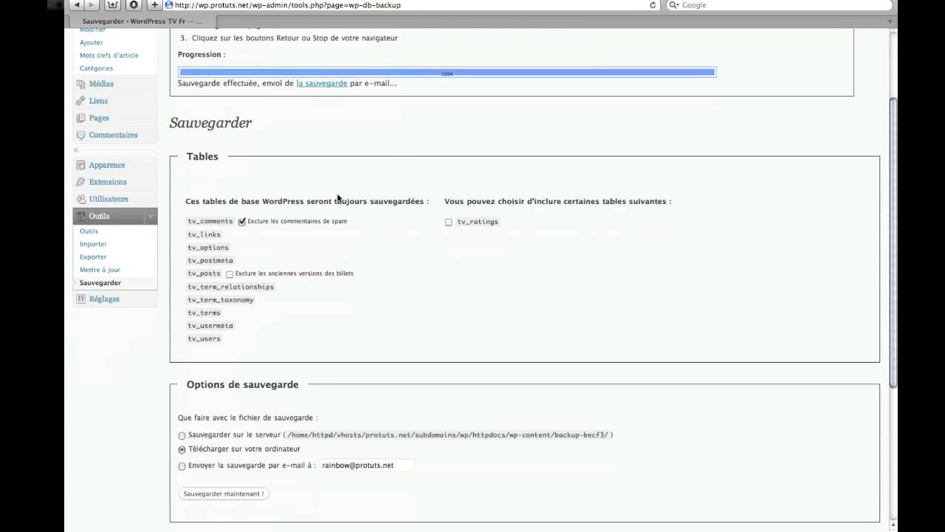
scroll(338, 197, "down", 6)
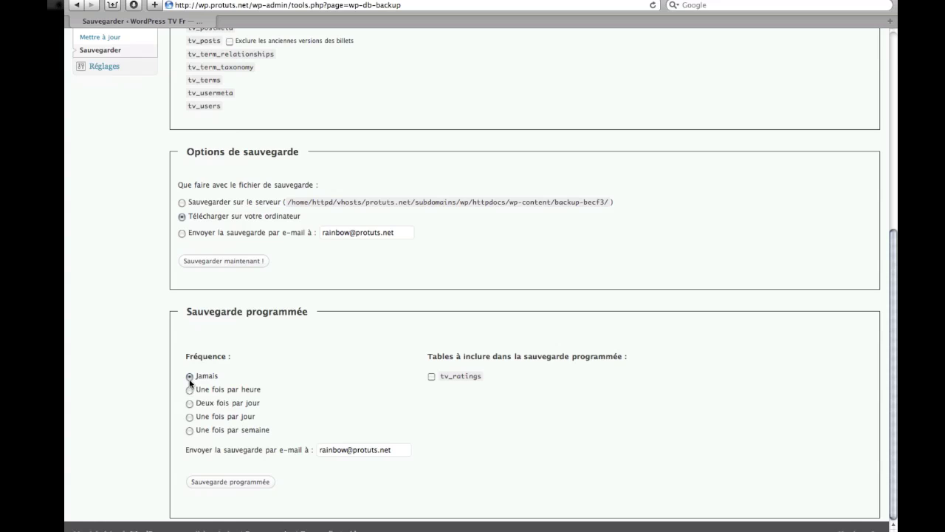
left_click(190, 418)
left_click(432, 377)
left_click(226, 487)
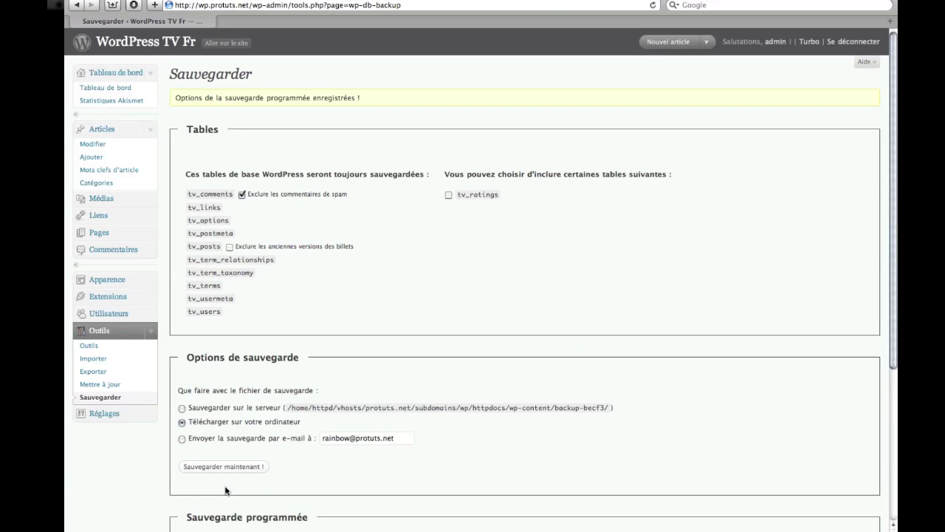
Check the date and time of the next backup in the scheduled backup section
scroll(303, 147, "down", 5)
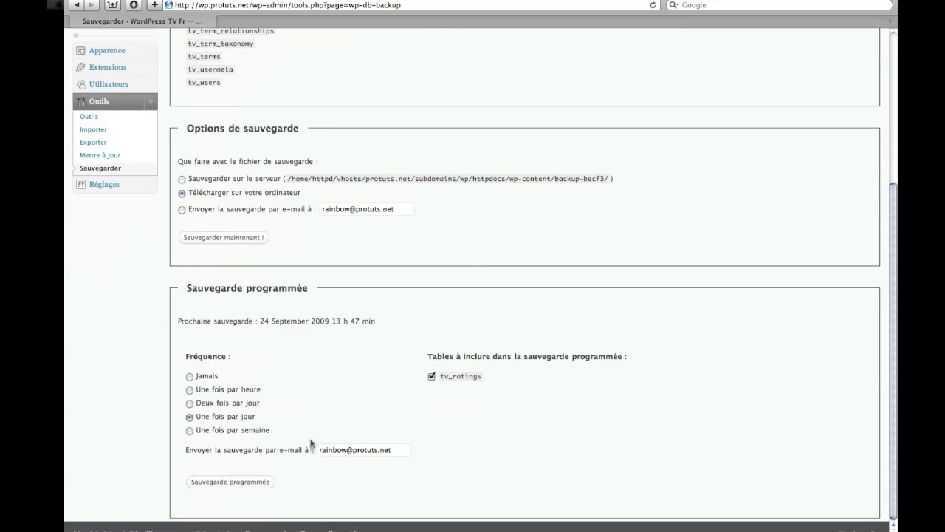
left_click_drag(378, 322, 259, 322)
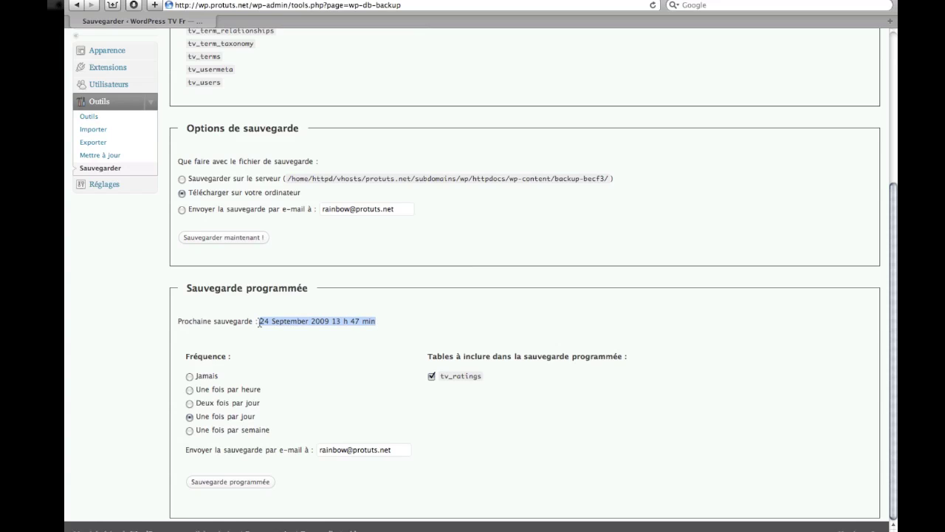
left_click(415, 335)
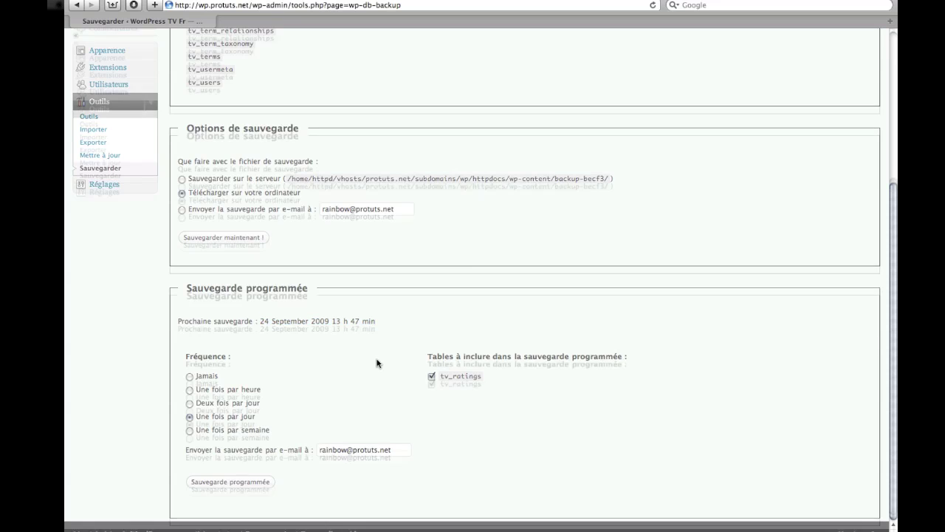